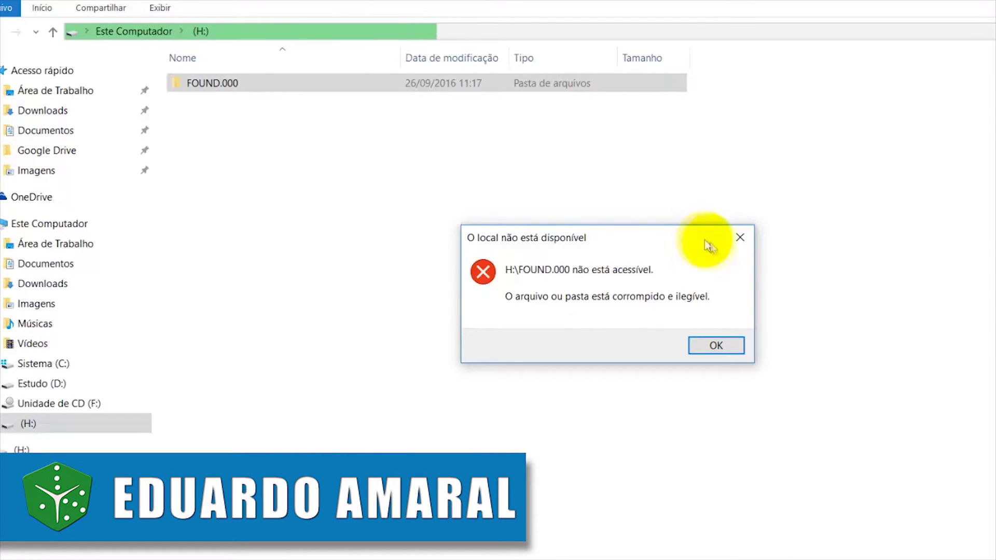
Try to open the FOUND.000 folder on the removable drive H:.
click(740, 237)
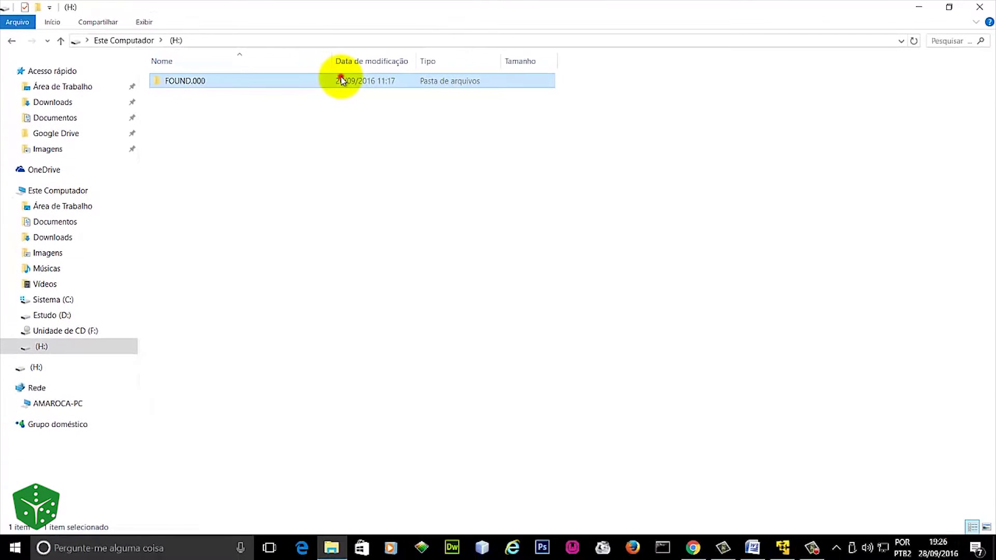
double_click(341, 80)
click(597, 202)
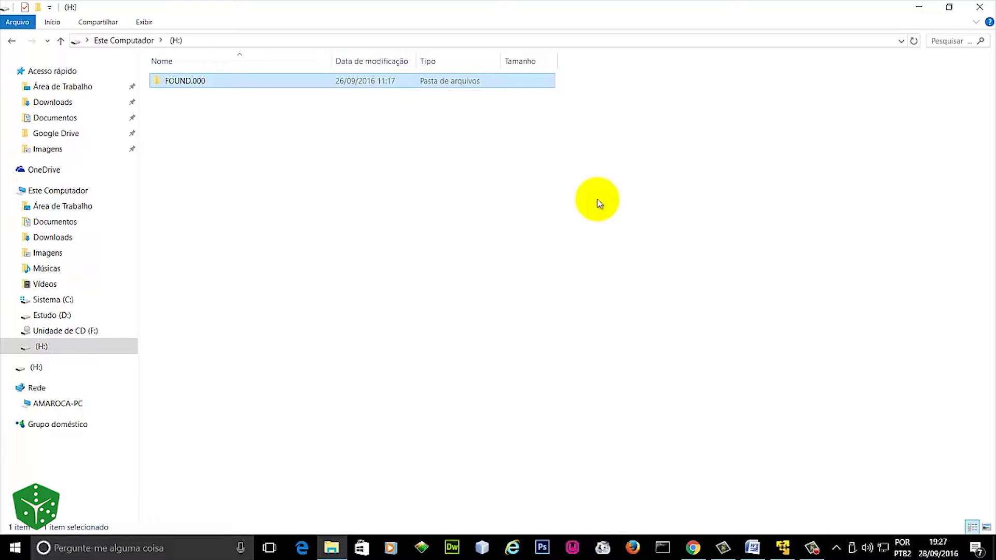
double_click(298, 85)
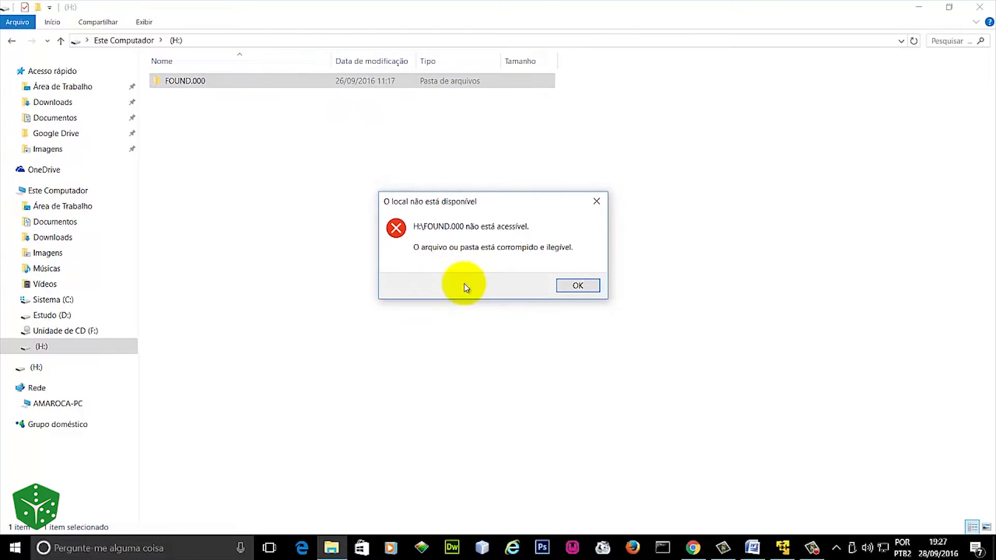
click(596, 201)
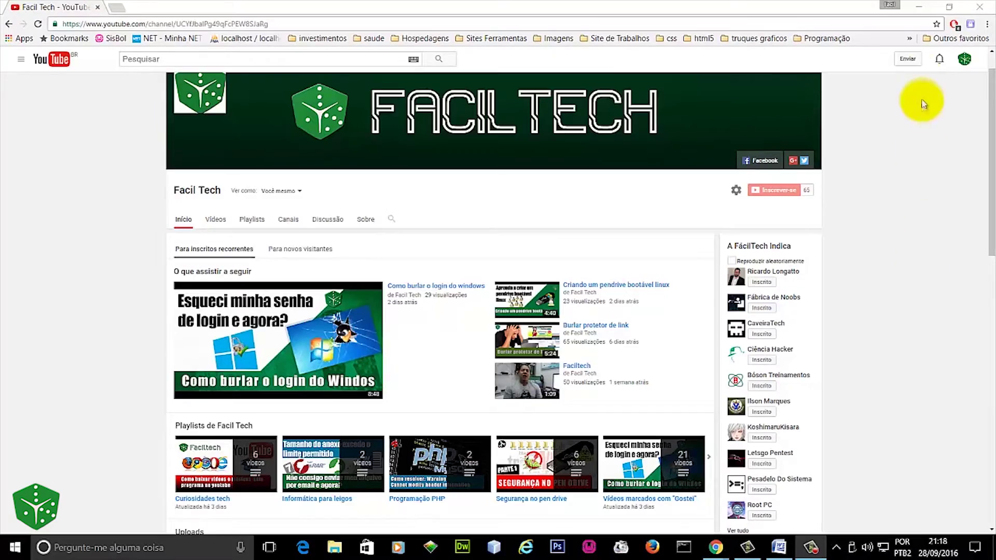
Extract the Runtime Get Data Back For FAT v4.0 folder from its RAR archive to the desktop.
click(917, 8)
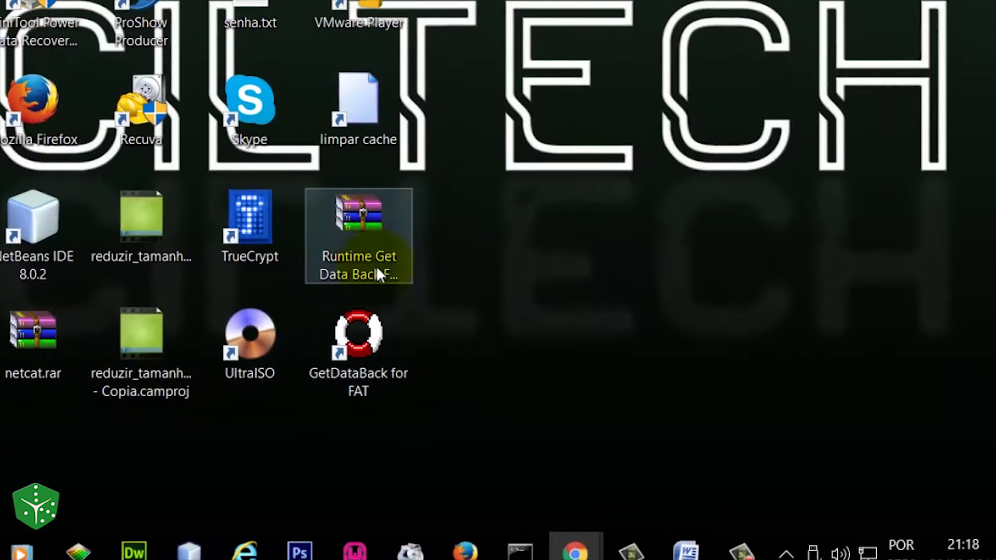
click(603, 371)
click(378, 248)
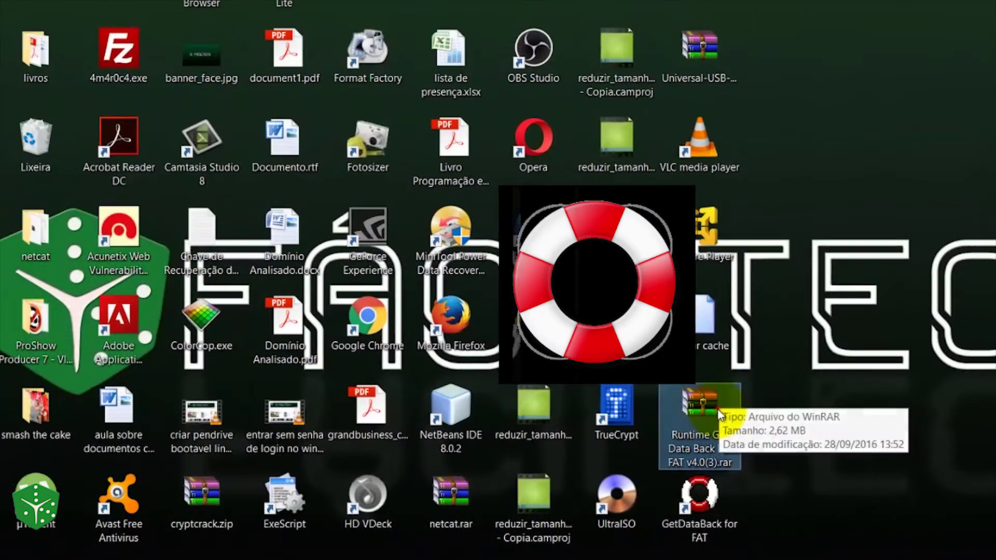
double_click(616, 352)
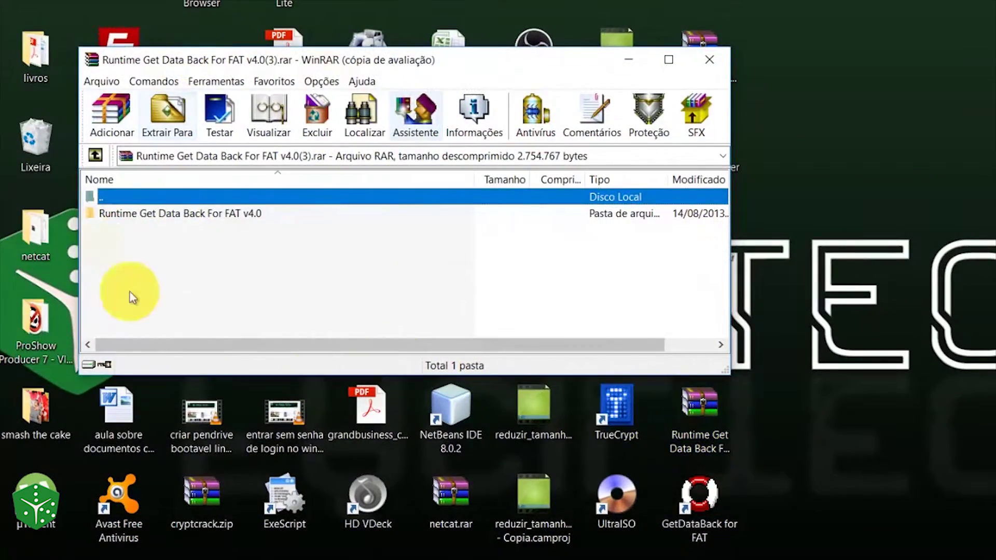
click(523, 154)
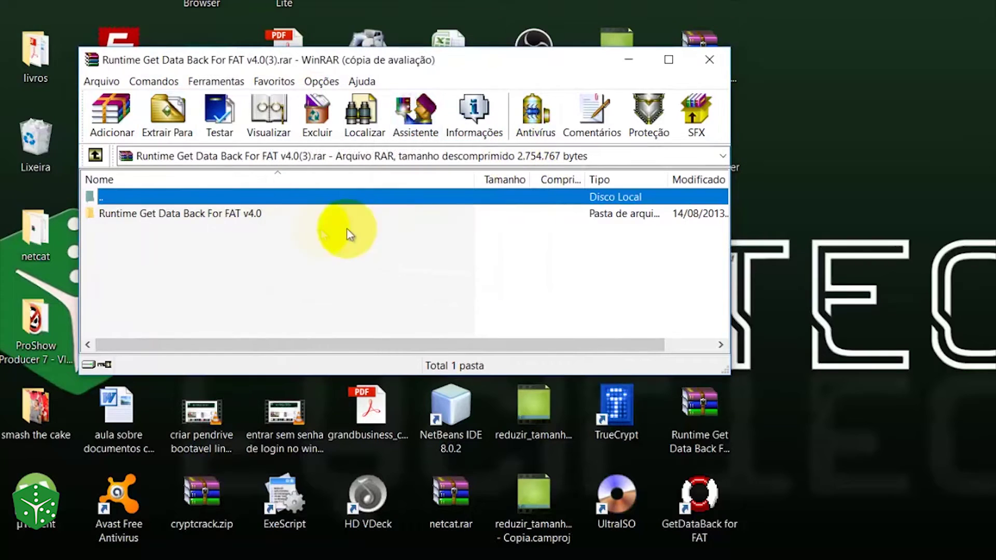
click(154, 214)
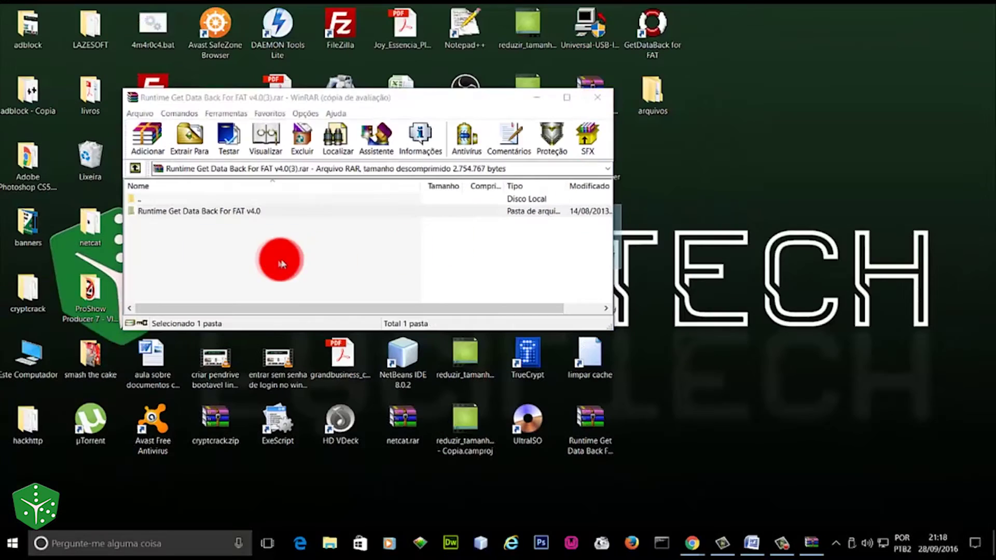
click(709, 61)
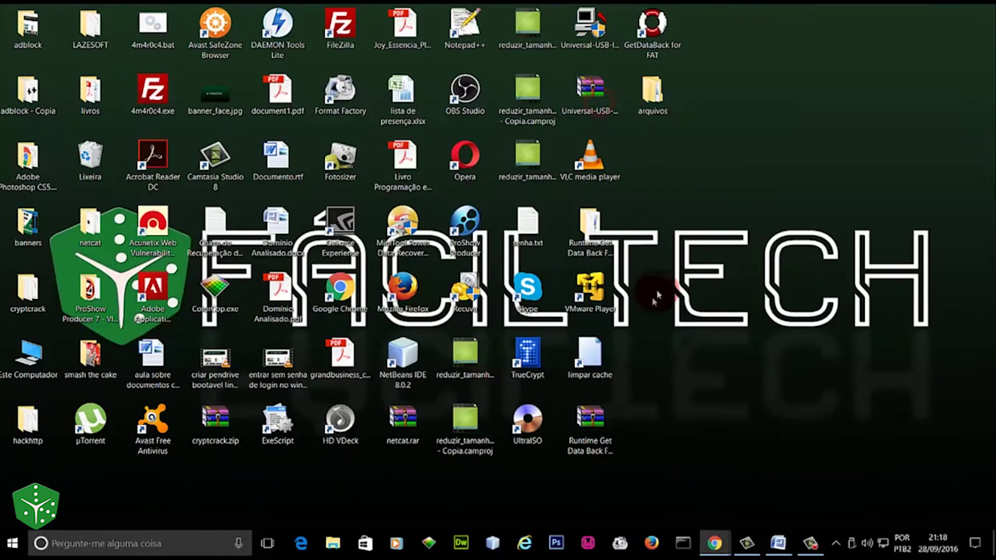
Open the extracted Runtime Get Data Back For FAT v4.0 folder and run Setup.exe.
click(620, 244)
double_click(581, 228)
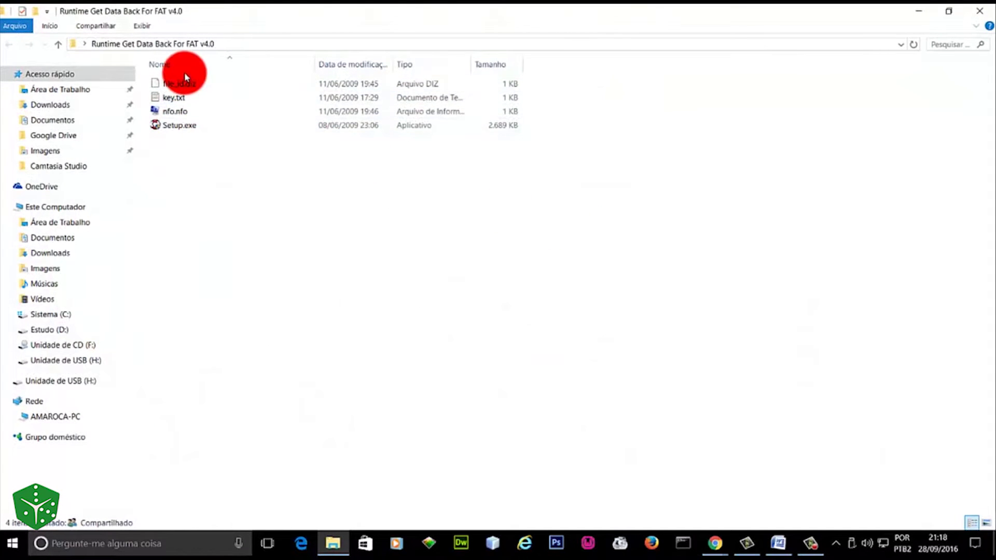
click(189, 134)
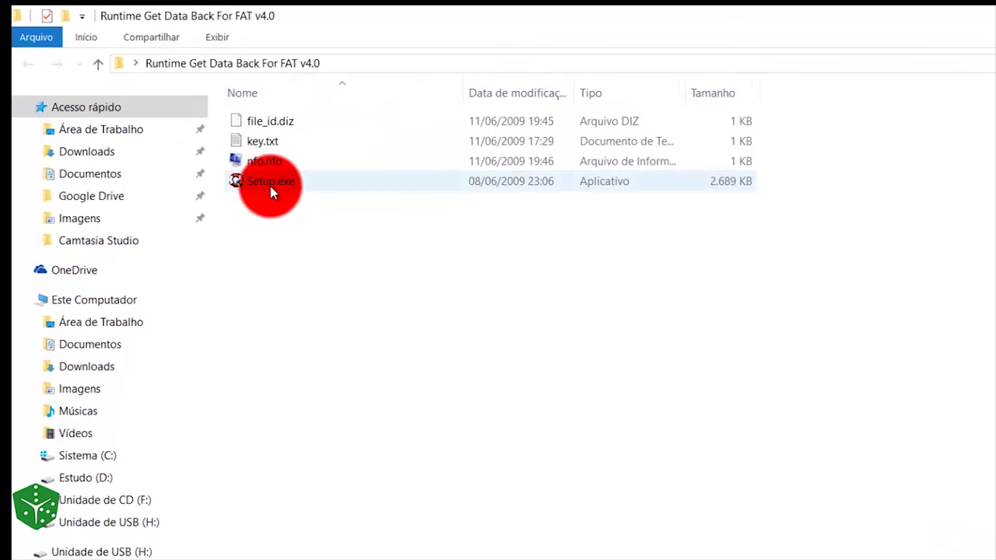
click(266, 138)
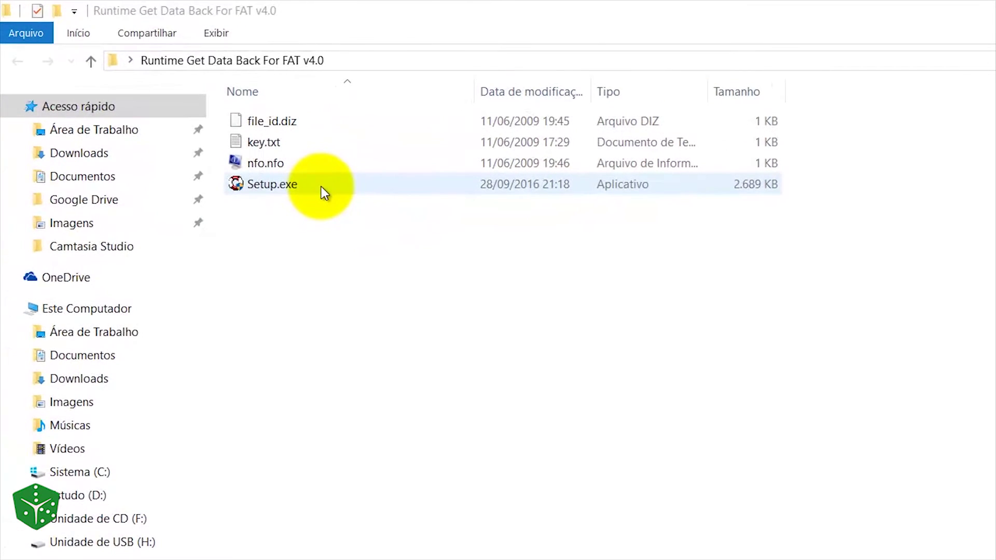
click(318, 184)
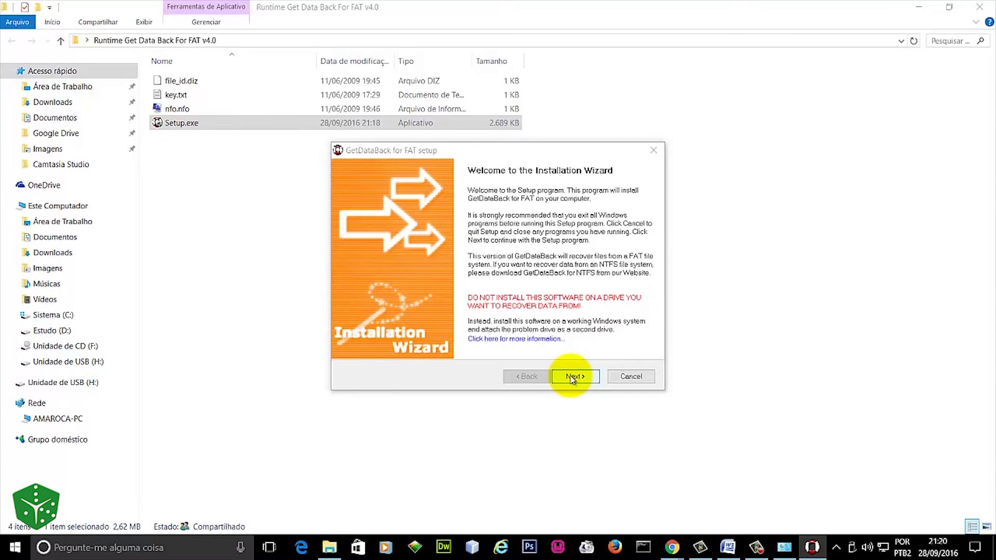
Install GetDataBack for FAT, accepting the license agreement and keeping the default destination folder and the Runtime Software program group.
click(573, 377)
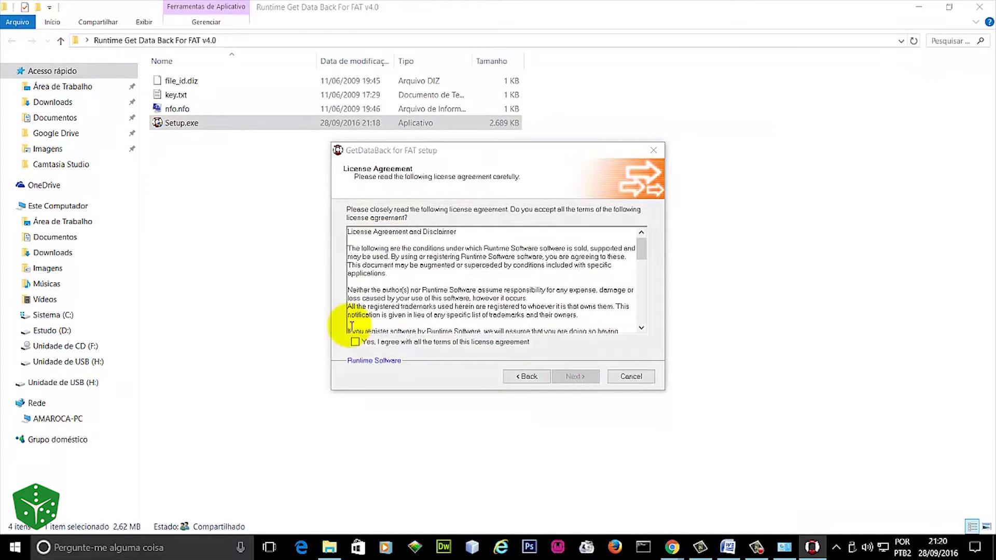
click(355, 343)
click(575, 377)
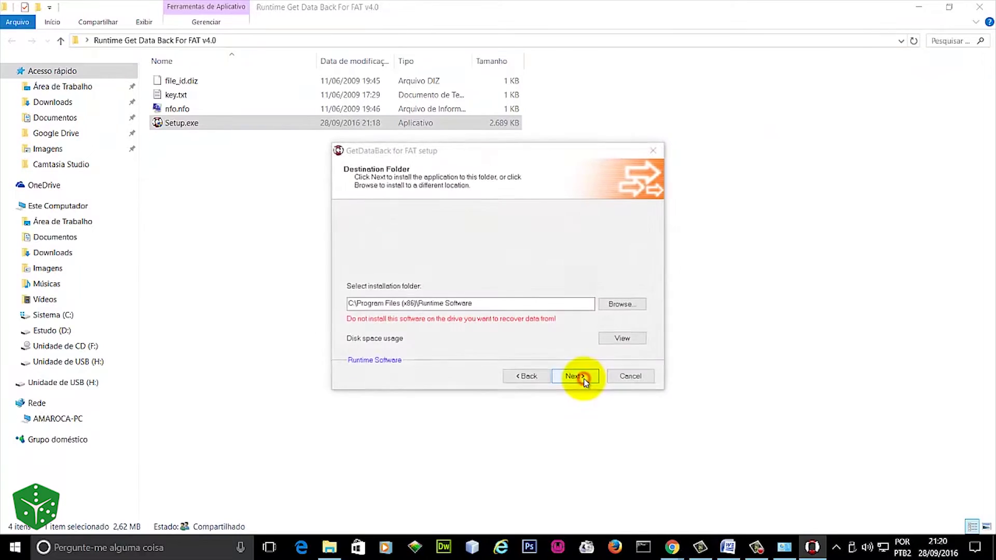
click(575, 377)
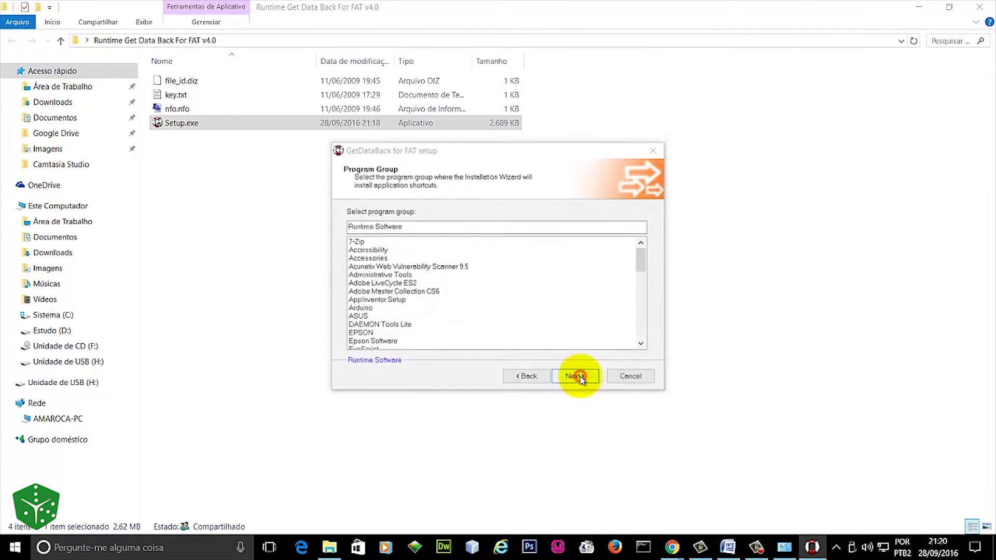
click(575, 377)
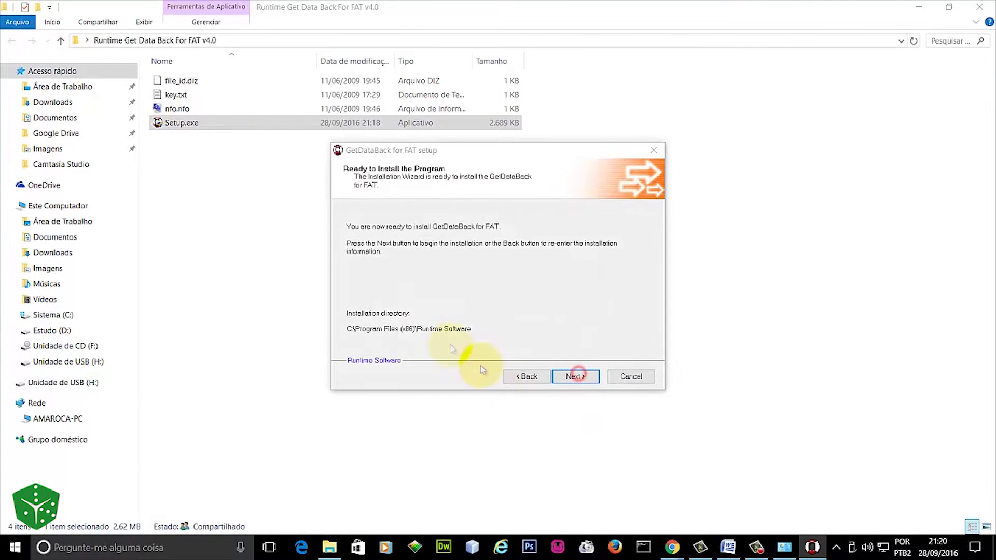
click(588, 372)
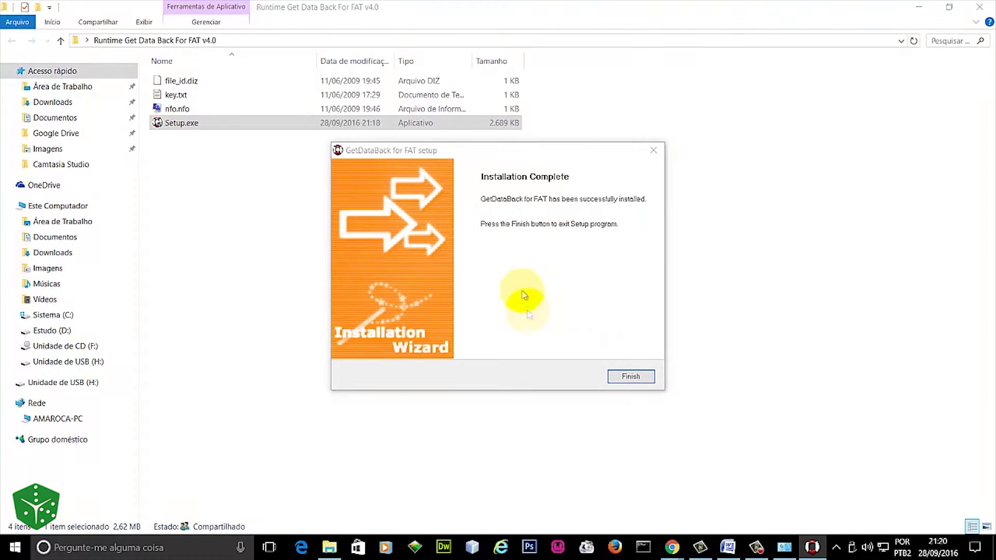
click(631, 379)
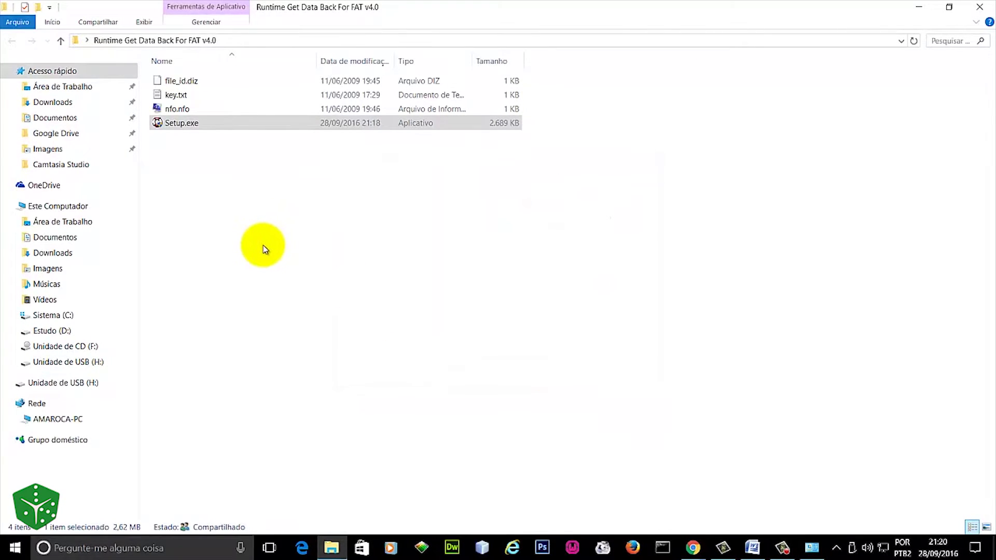
Open key.txt from the extracted folder and launch GetDataBack for FAT from the desktop.
double_click(206, 95)
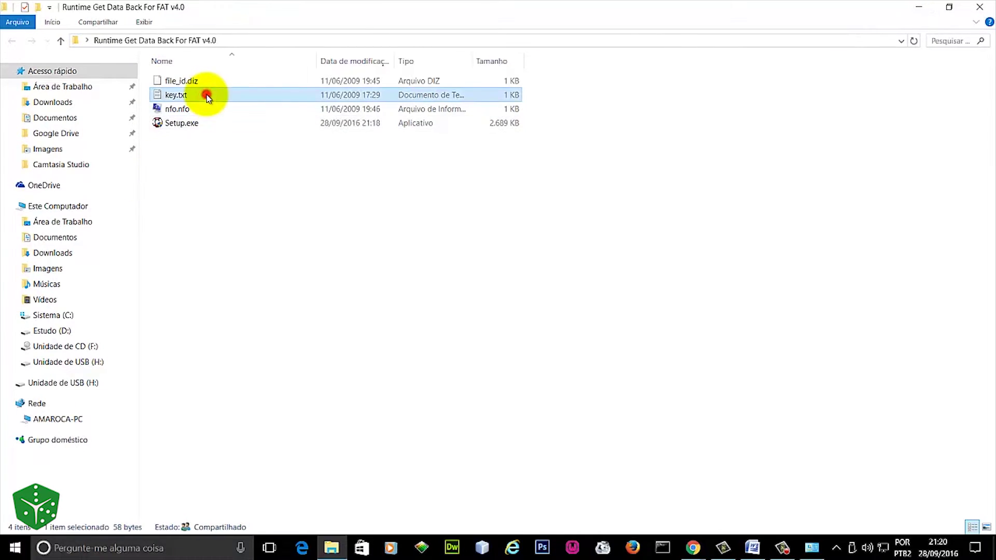
click(922, 5)
click(923, 5)
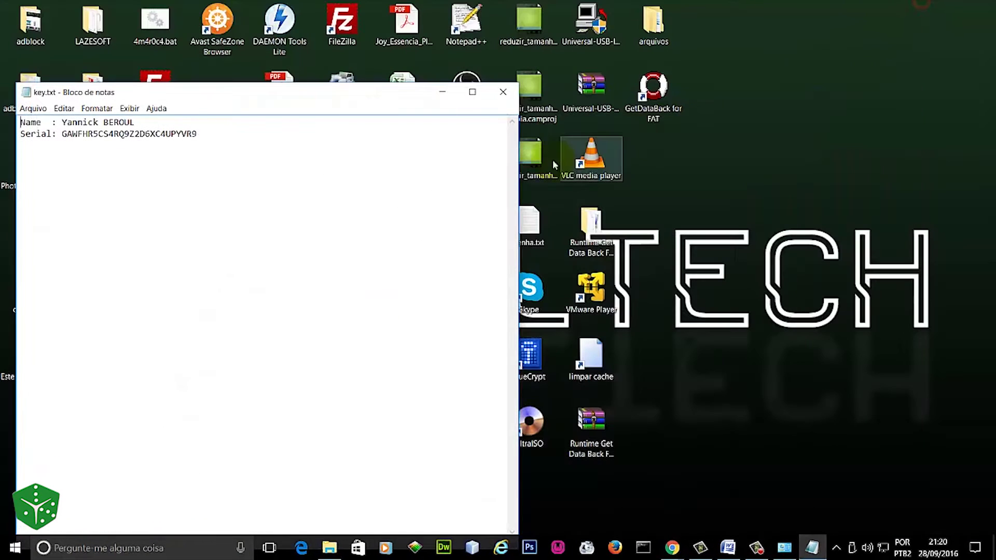
double_click(662, 110)
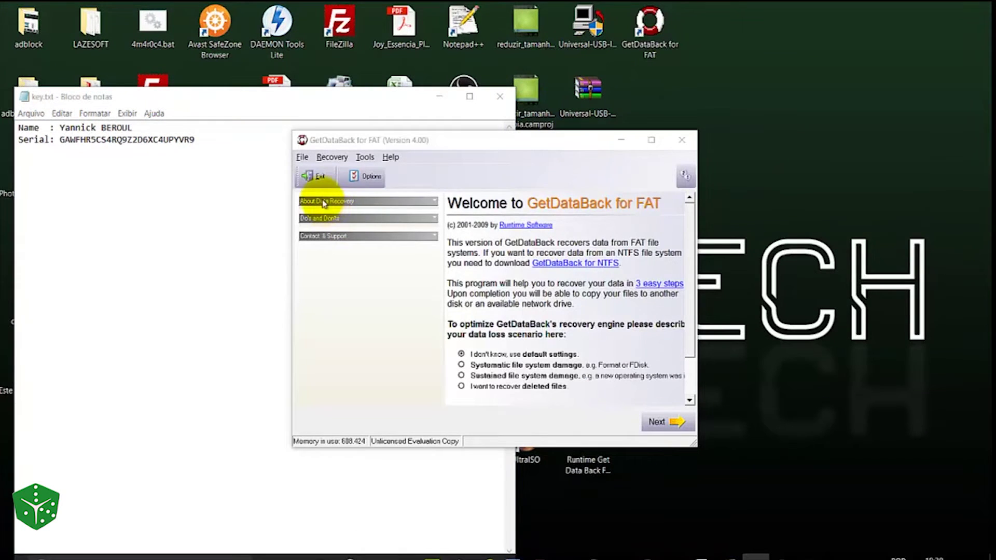
Open the license information and copy the licensee's name from key.txt into the Name field.
click(390, 157)
click(396, 188)
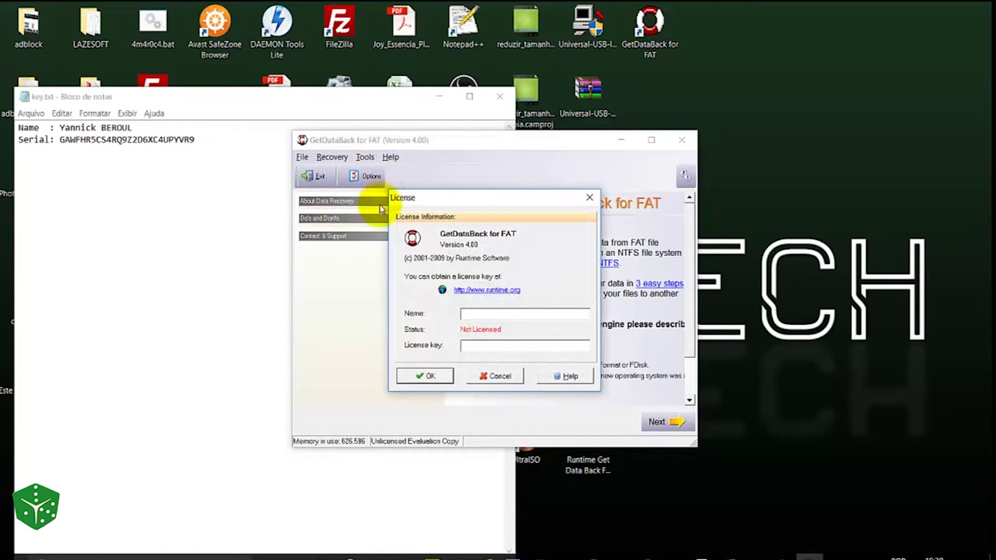
click(72, 128)
drag(58, 128, 136, 128)
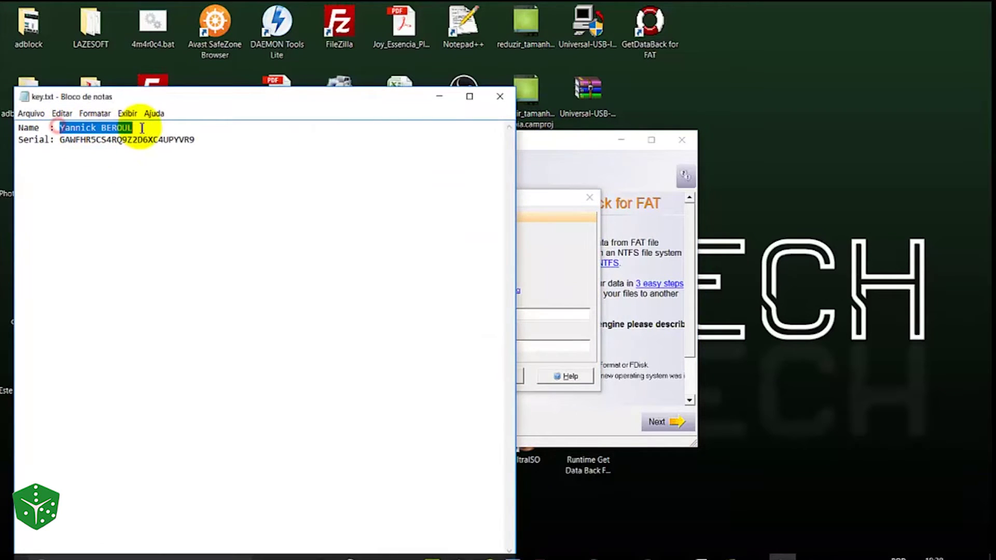
click(590, 256)
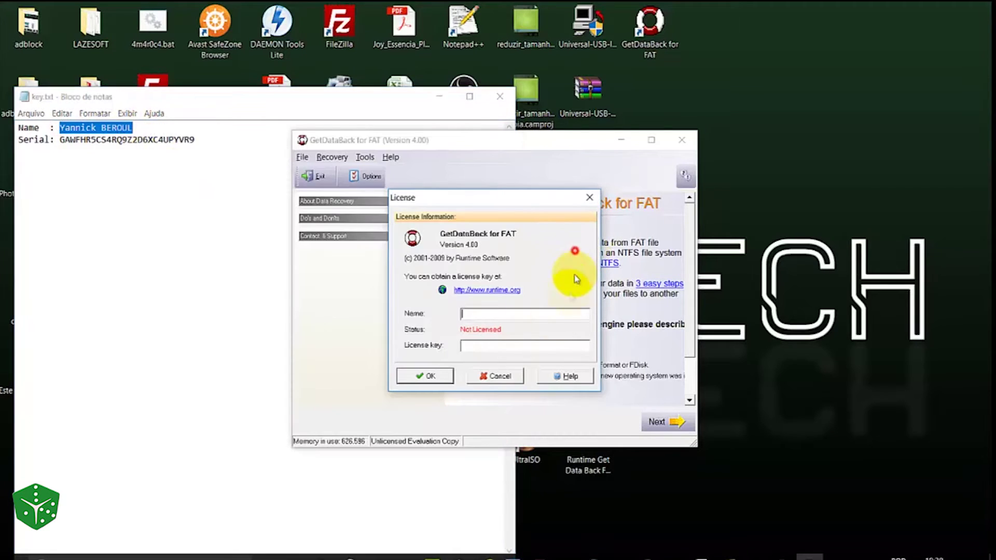
click(534, 313)
key(ctrl+v)
Copy the serial from key.txt into the License key field and confirm the license registration.
double_click(189, 139)
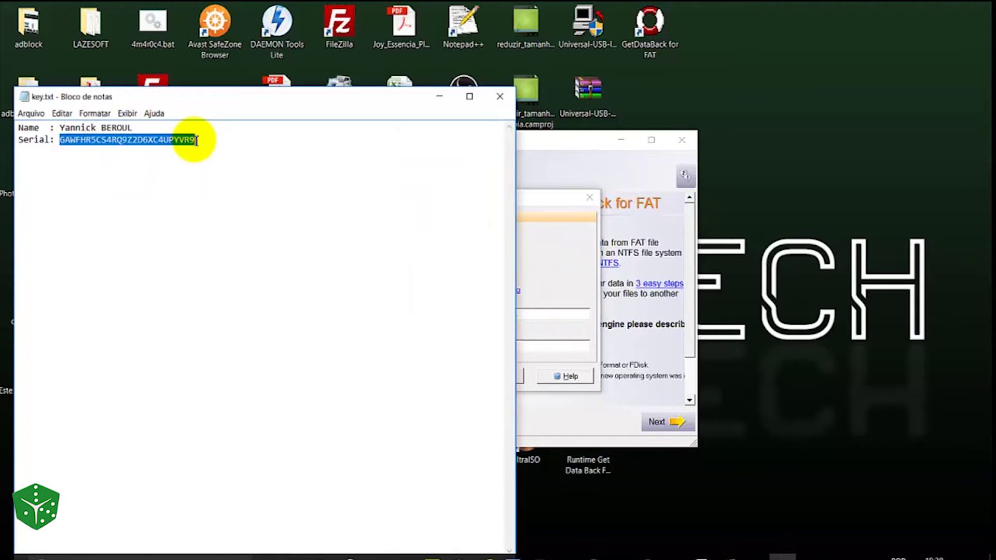
click(537, 152)
click(494, 345)
key(ctrl+v)
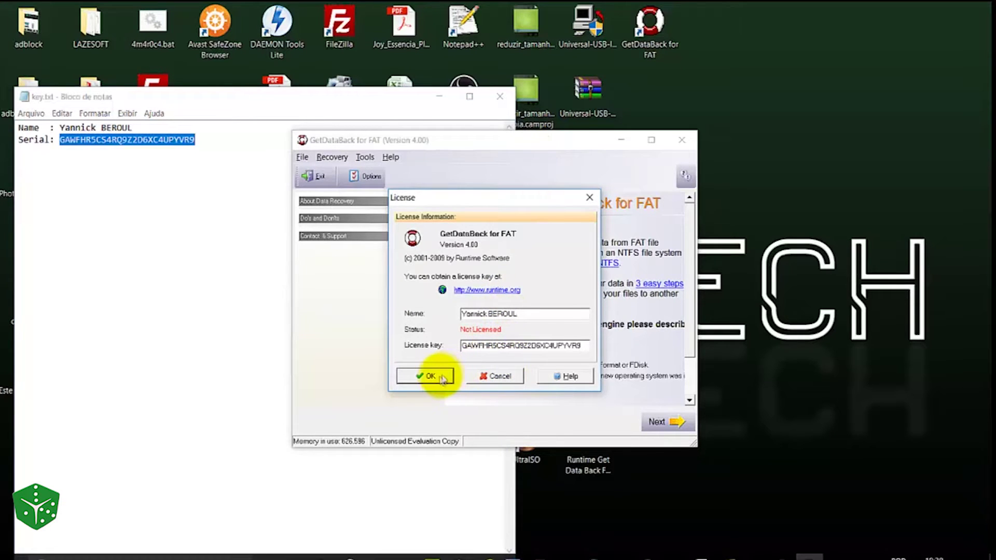
click(425, 376)
click(495, 314)
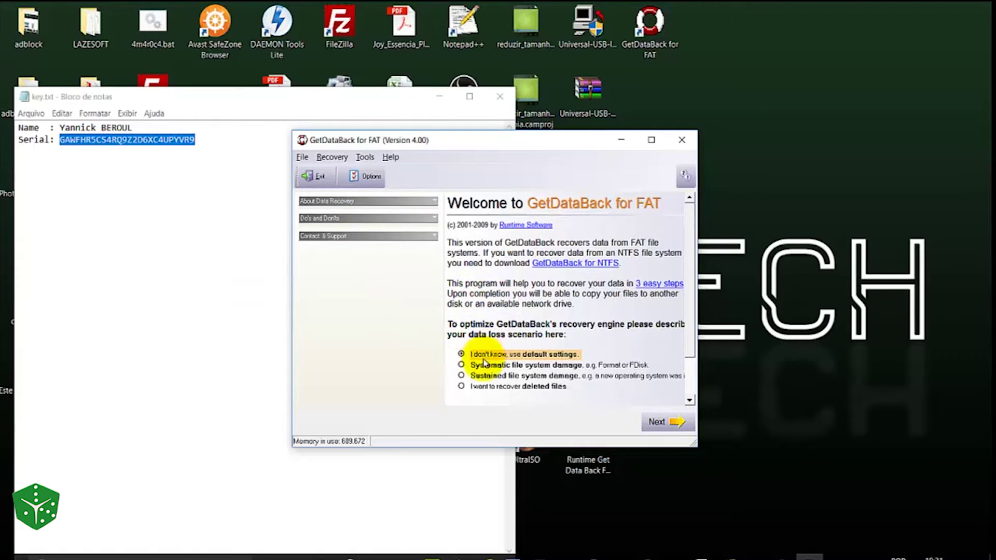
Scan the logical removable drive H: with the default settings and open the recovery tree of the found FAT32 file system.
click(649, 422)
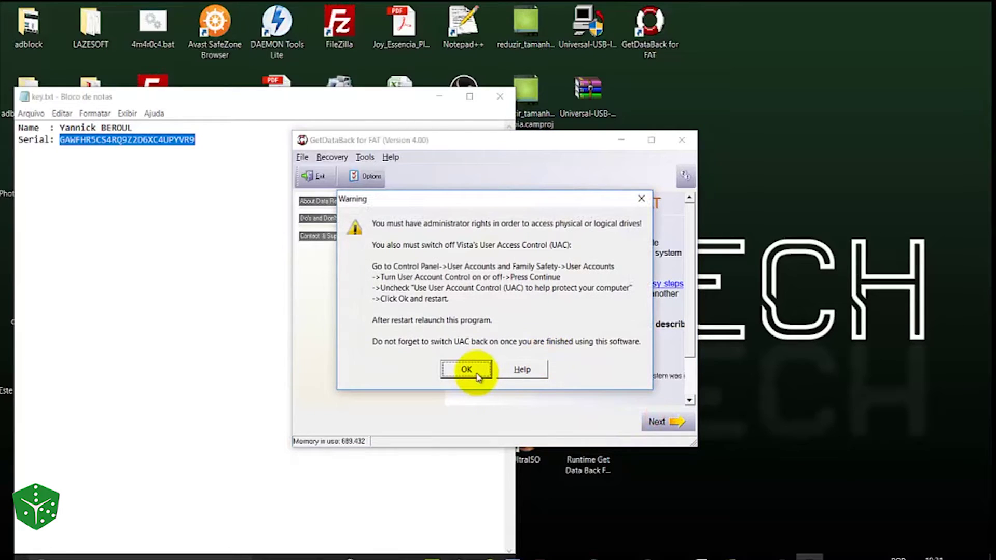
click(477, 376)
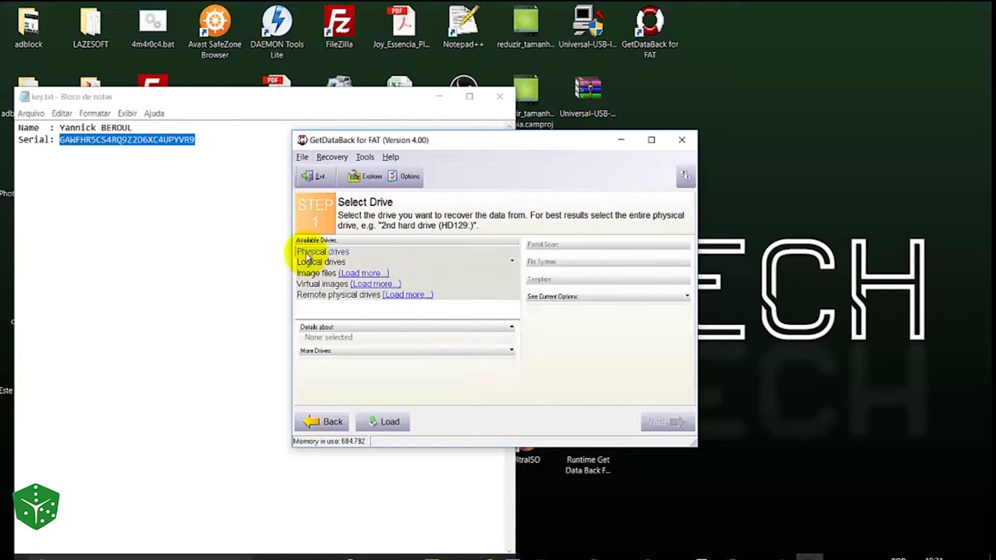
click(320, 263)
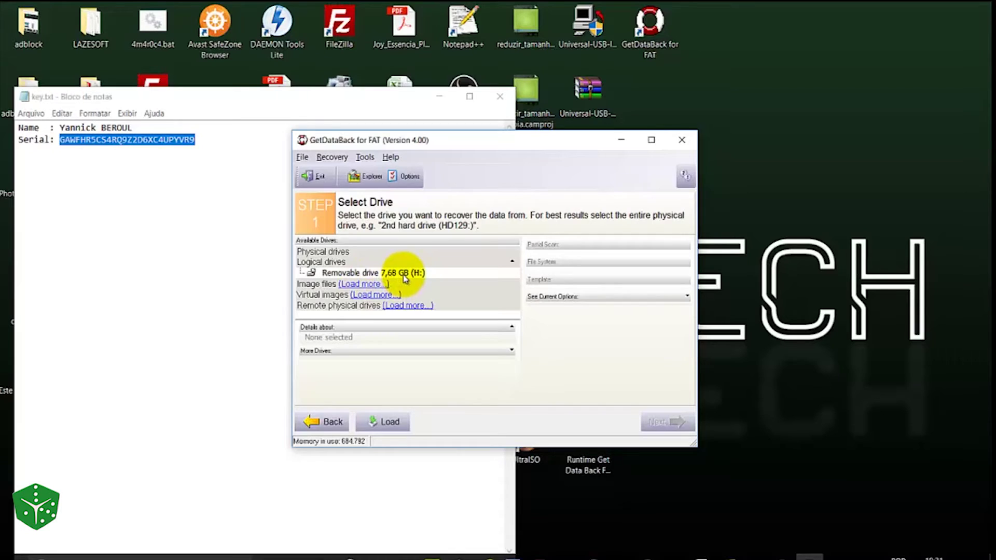
click(370, 274)
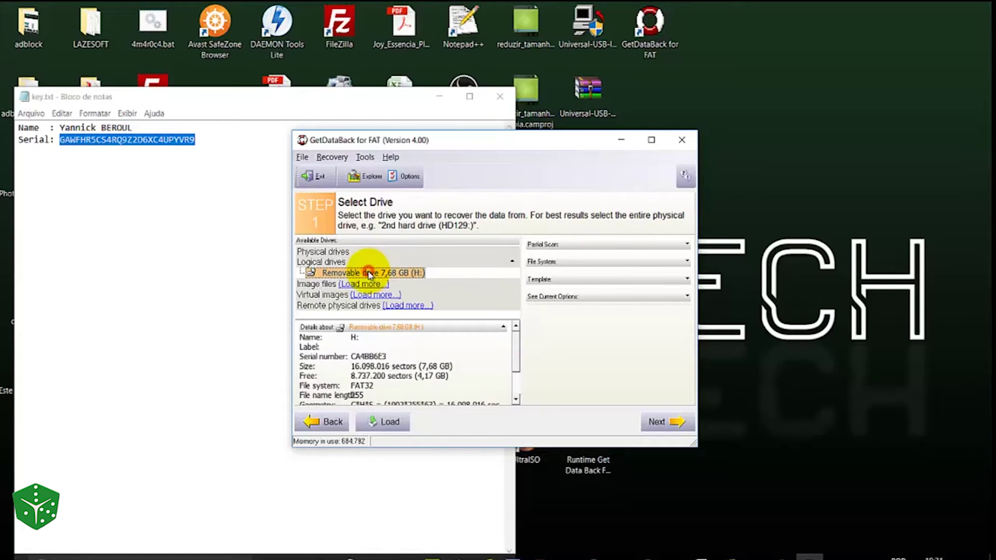
click(655, 423)
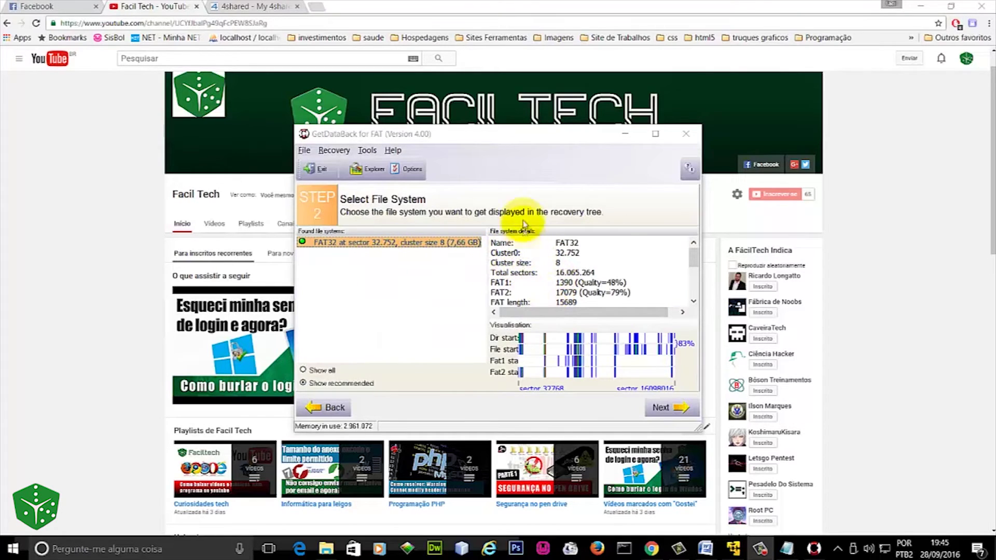
click(667, 408)
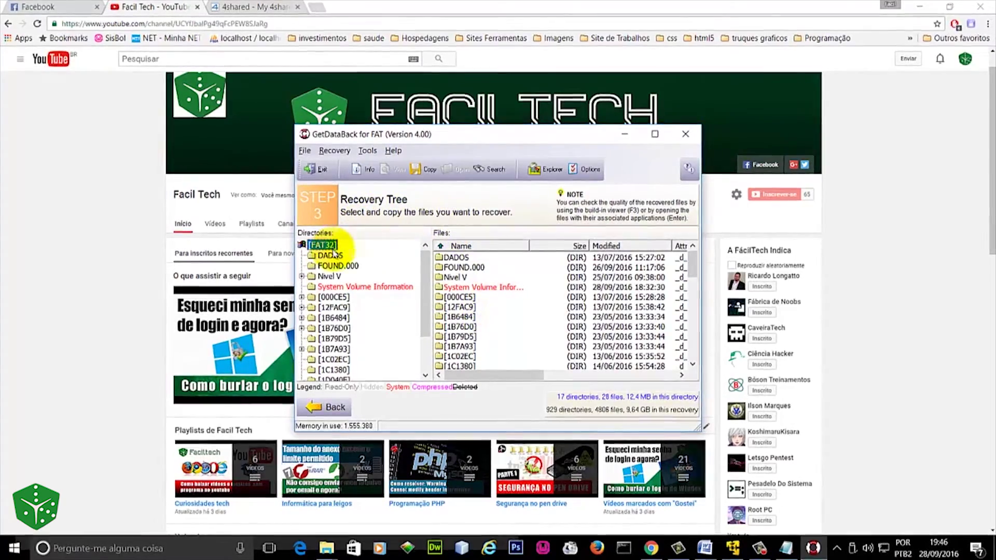
Maximize the recovery window and expand the Nivel V and [000CE5] directories to examine the recoverable folders.
click(655, 136)
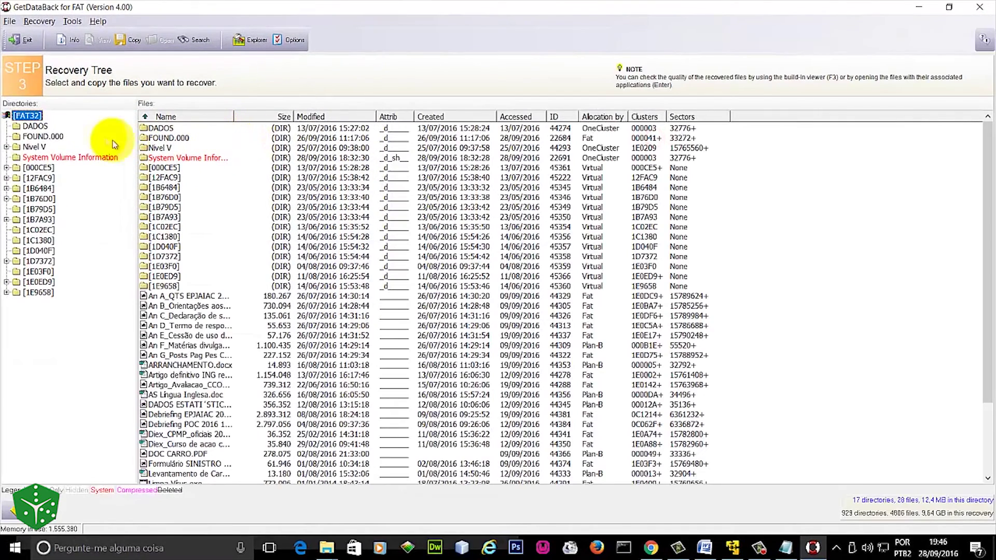
click(6, 148)
click(6, 178)
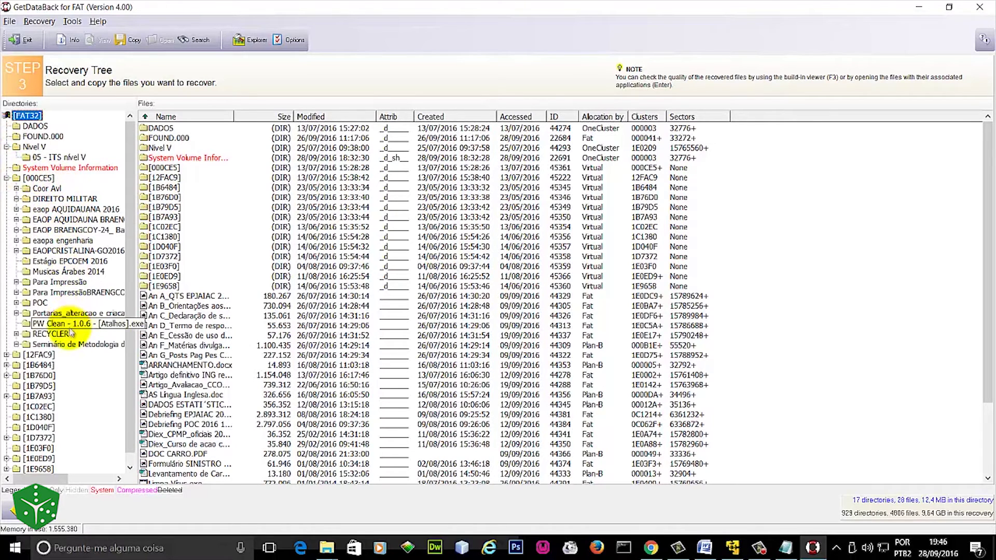
scroll(78, 297, down, 1)
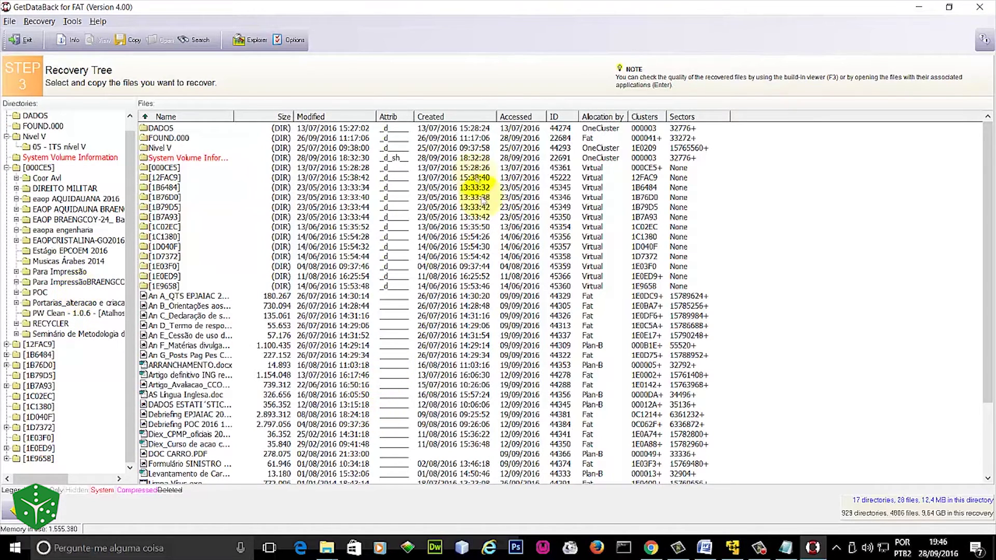
Set up a copy of the whole [FAT32] tree with Nova pasta in the user profile folder as the destination.
click(123, 46)
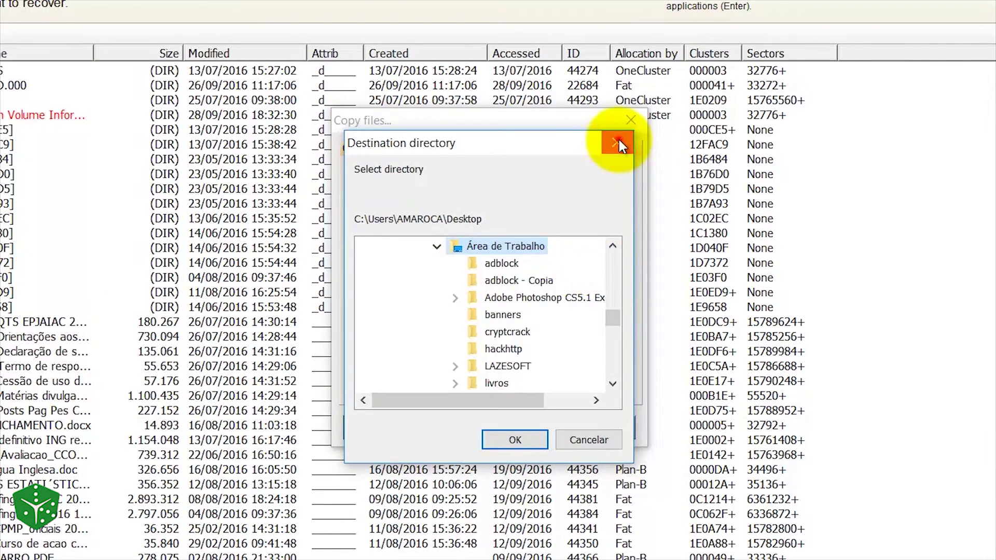
click(584, 173)
click(613, 287)
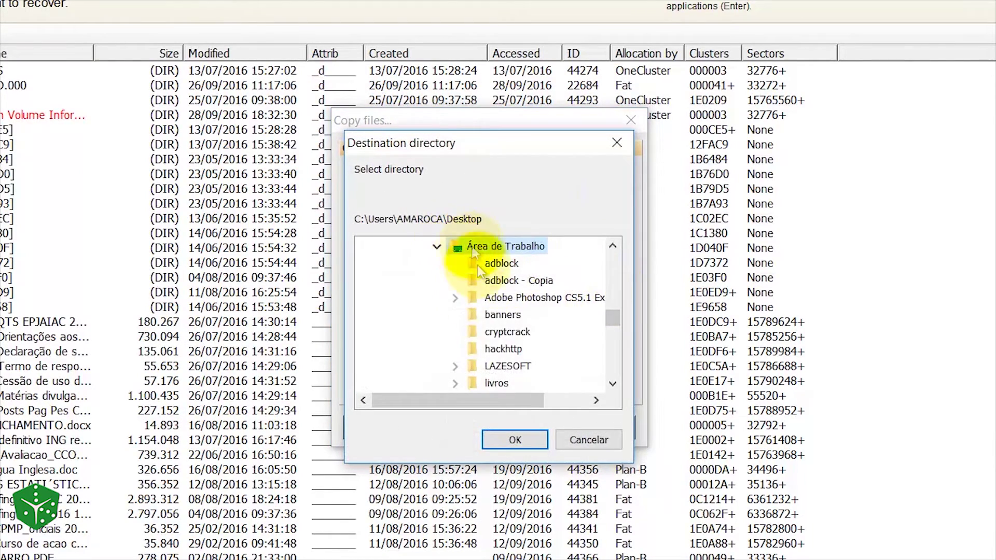
scroll(518, 349, down, 5)
scroll(519, 350, up, 1)
click(499, 351)
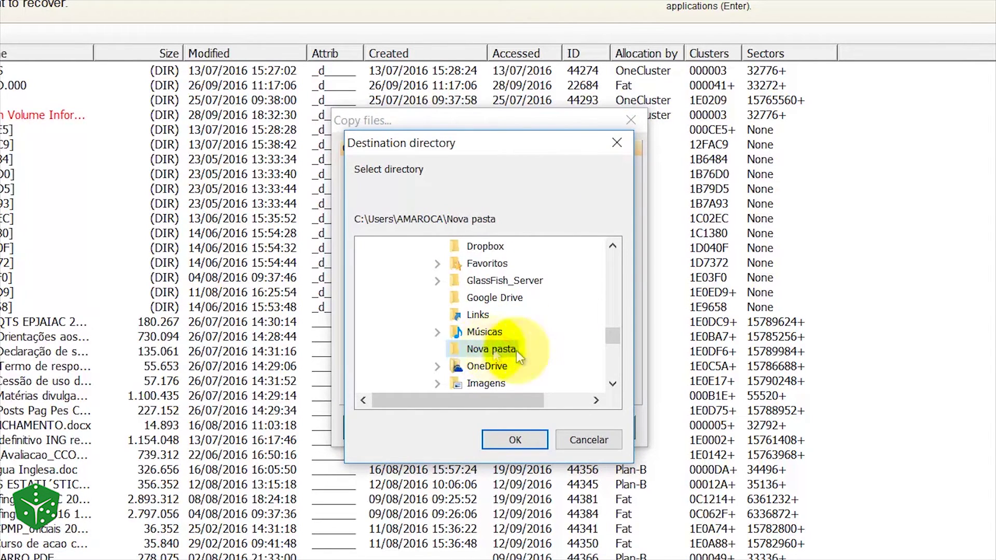
click(515, 441)
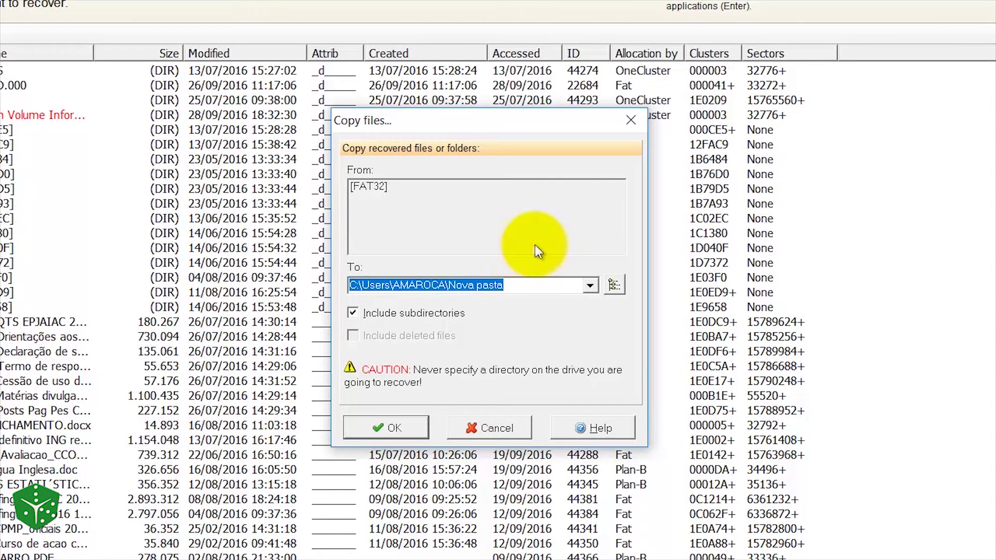
Run the copy with subdirectories included, continue past all read errors, and exit the recovery program.
click(387, 431)
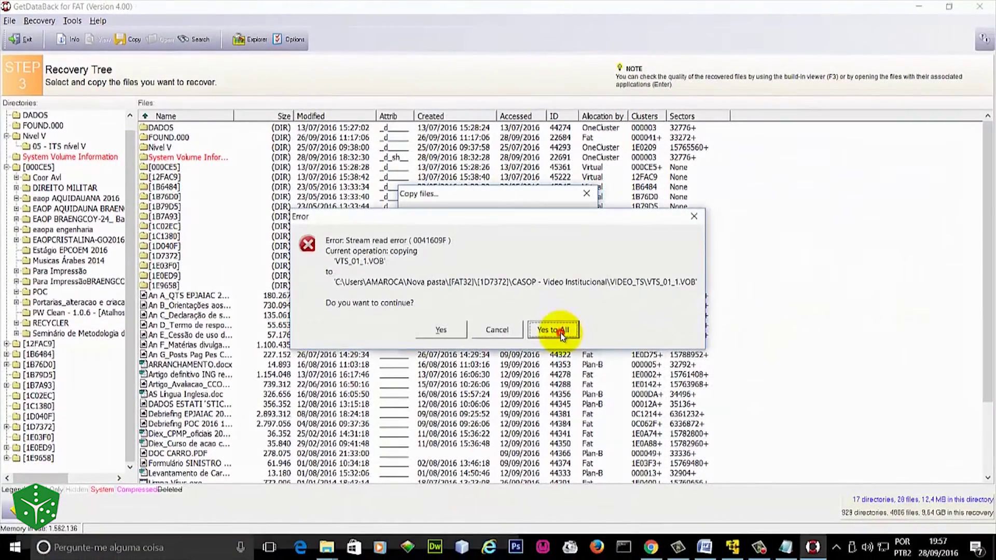
click(695, 404)
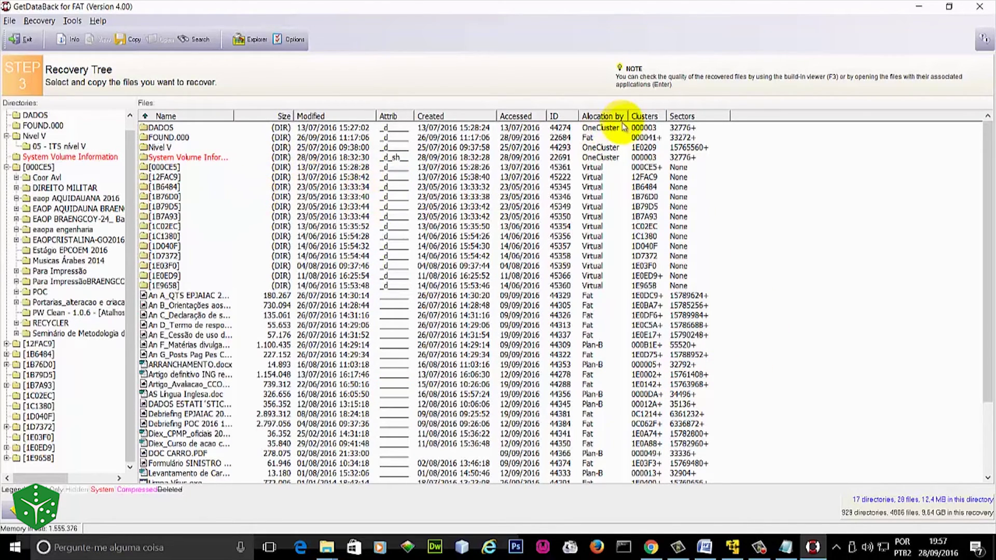
click(977, 12)
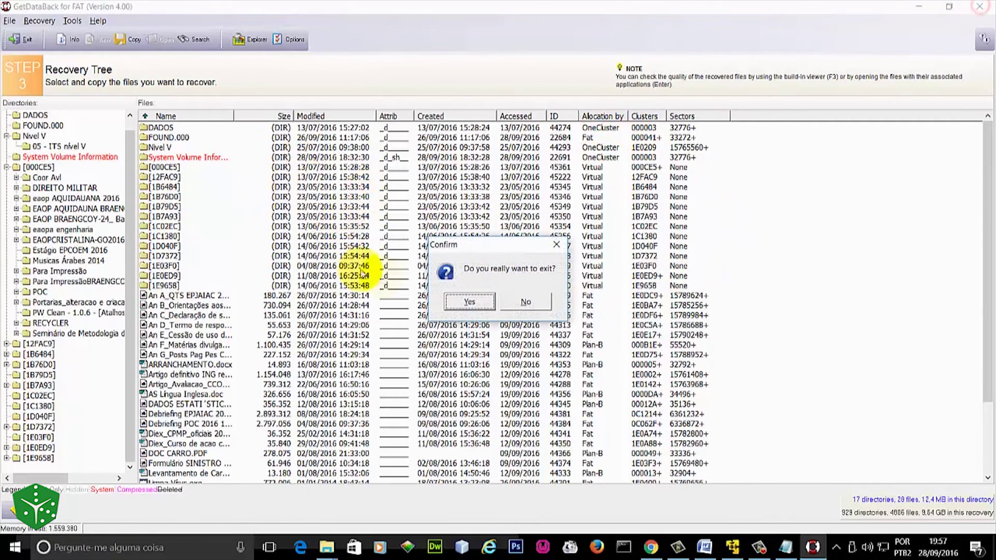
click(470, 302)
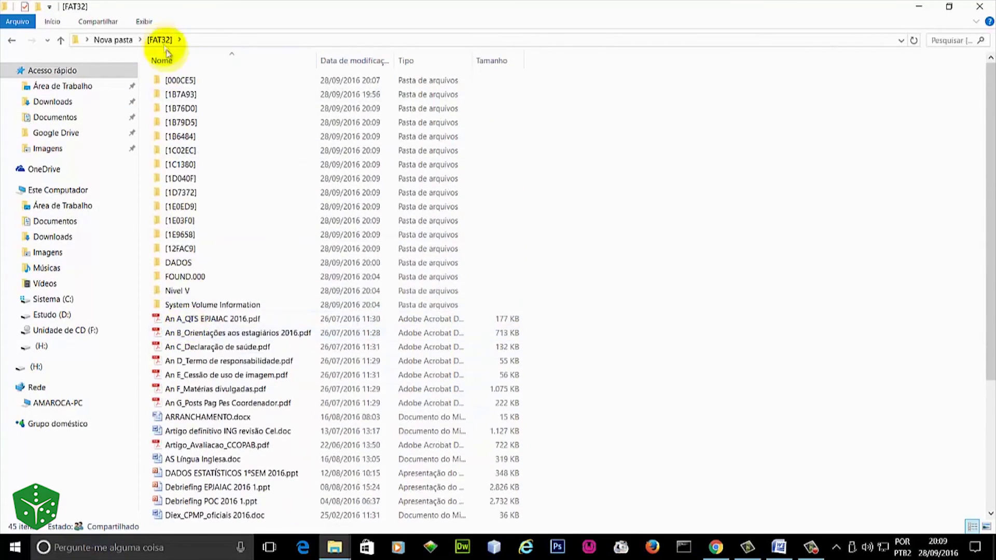
Check the recovered [000CE5] folder and its Coor Avl subfolder in File Explorer, and return to the [FAT32] folder.
double_click(183, 81)
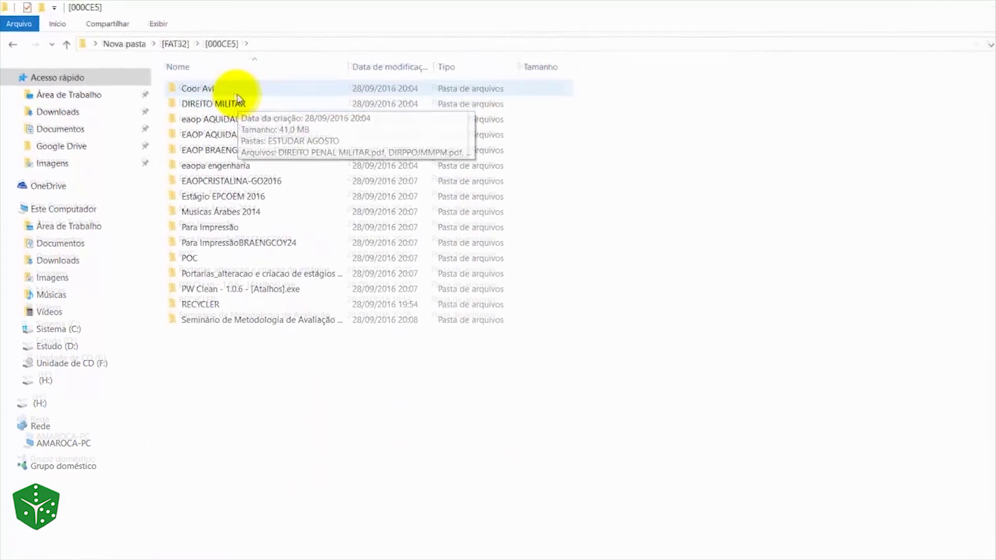
double_click(233, 91)
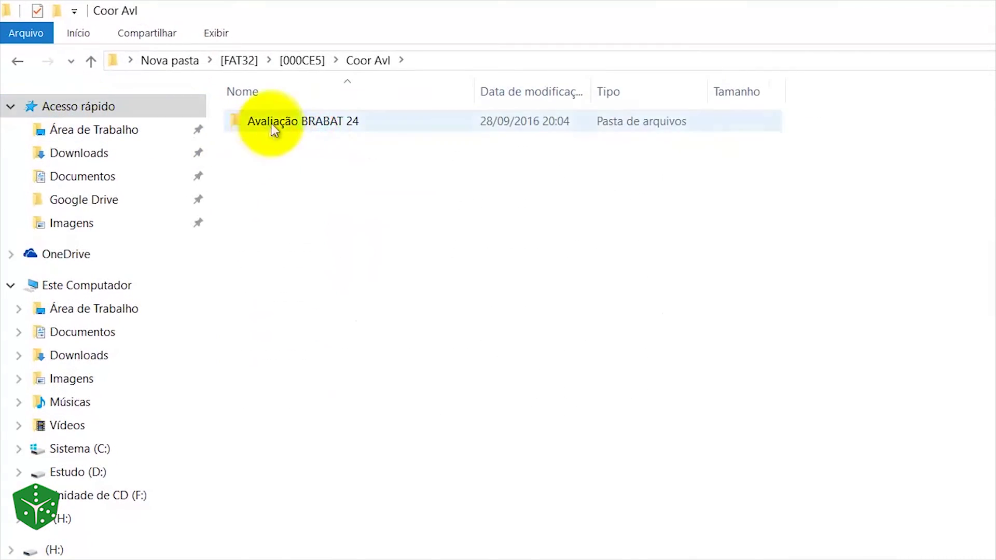
key(BackSpace)
key(BackSpace)
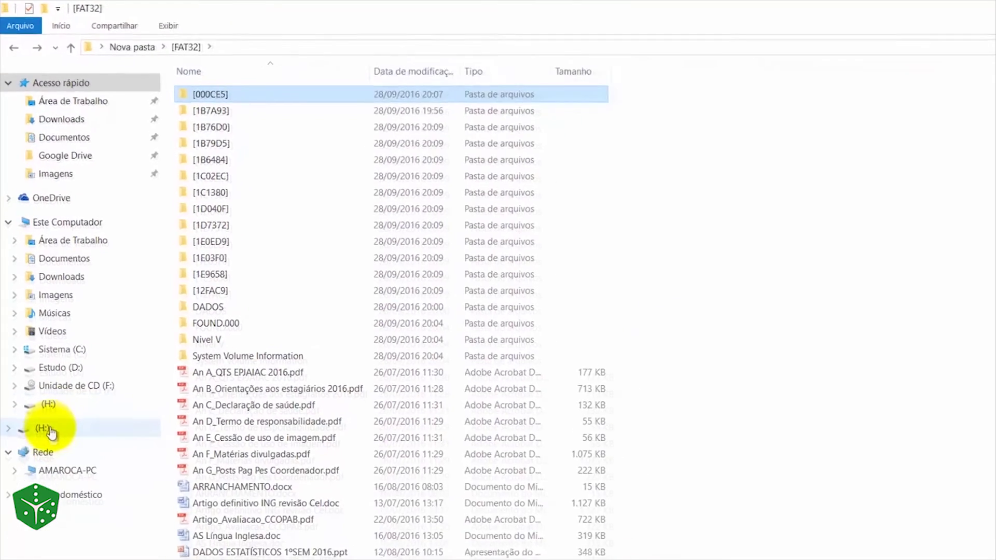
Try to open the FOUND.000 folder on the corrupted drive H: and dismiss the error.
click(60, 552)
double_click(214, 86)
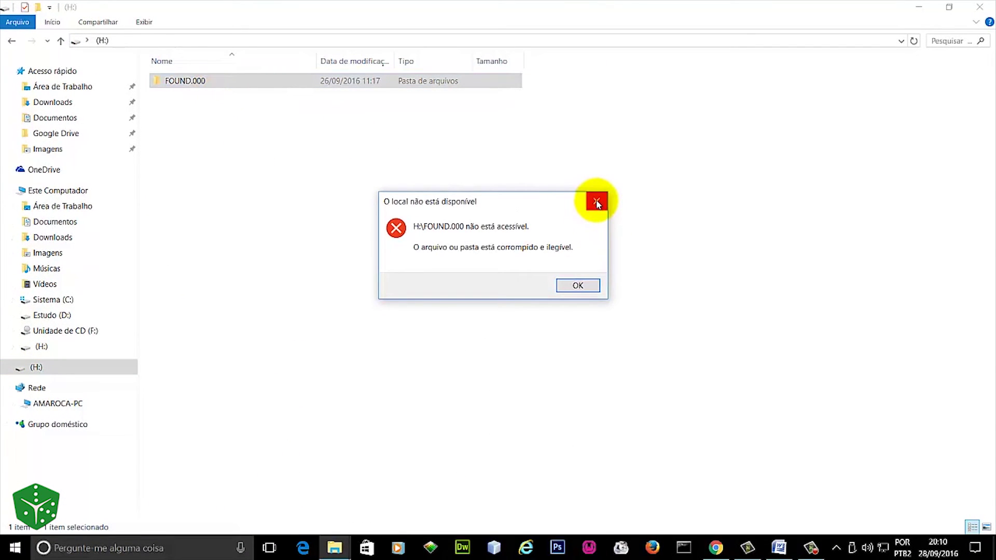
click(597, 203)
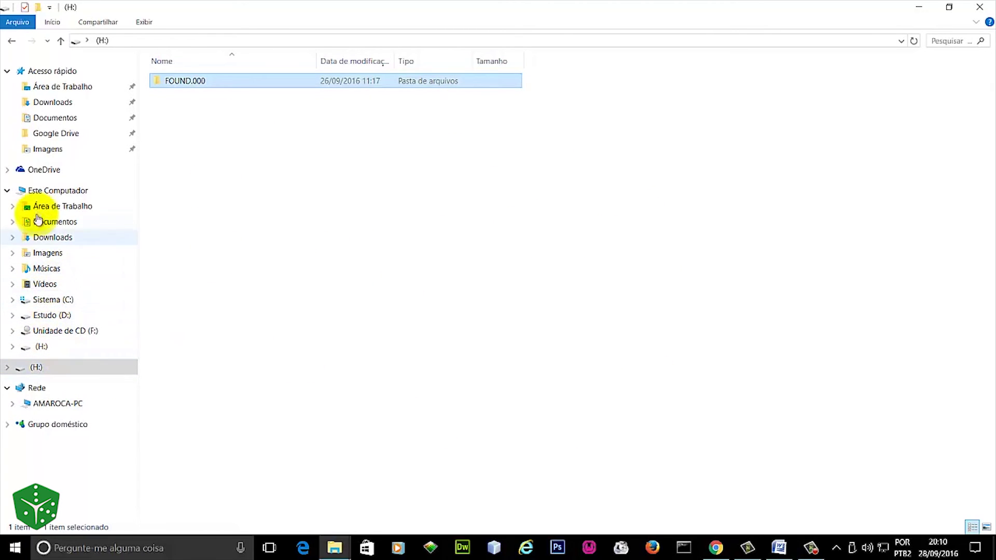
Quick-format drive H: as FAT32 with 4096-byte allocation units, and open the formatted drive.
click(48, 192)
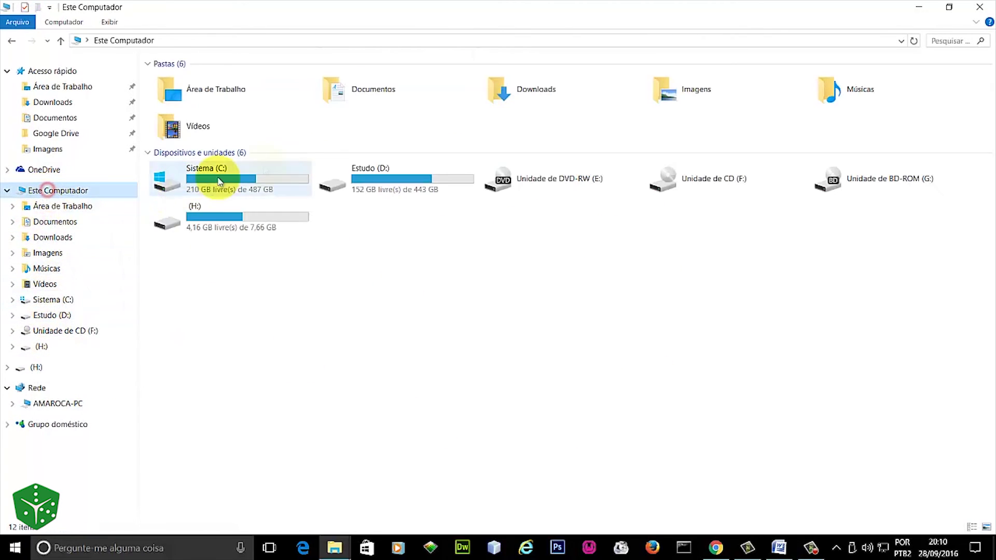
click(226, 218)
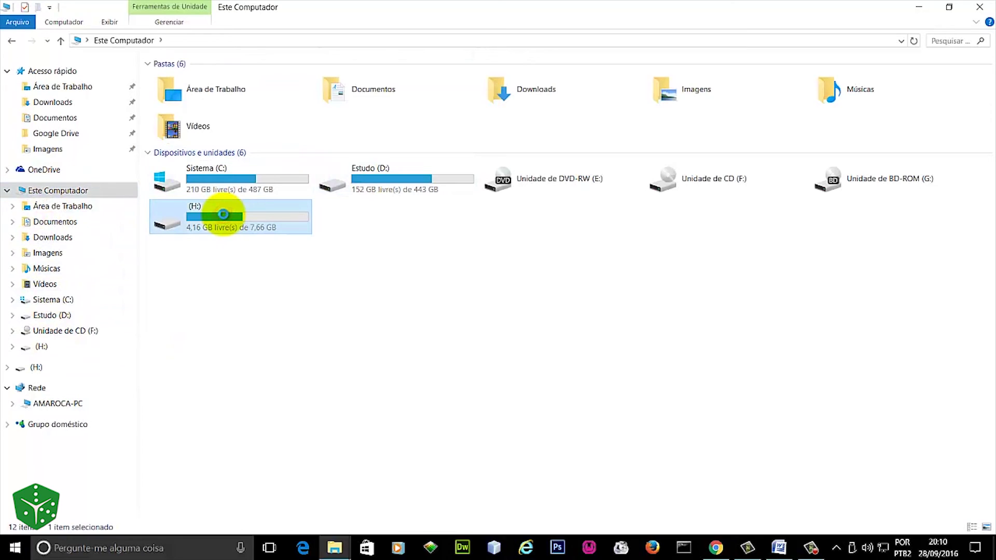
right_click(224, 230)
click(289, 414)
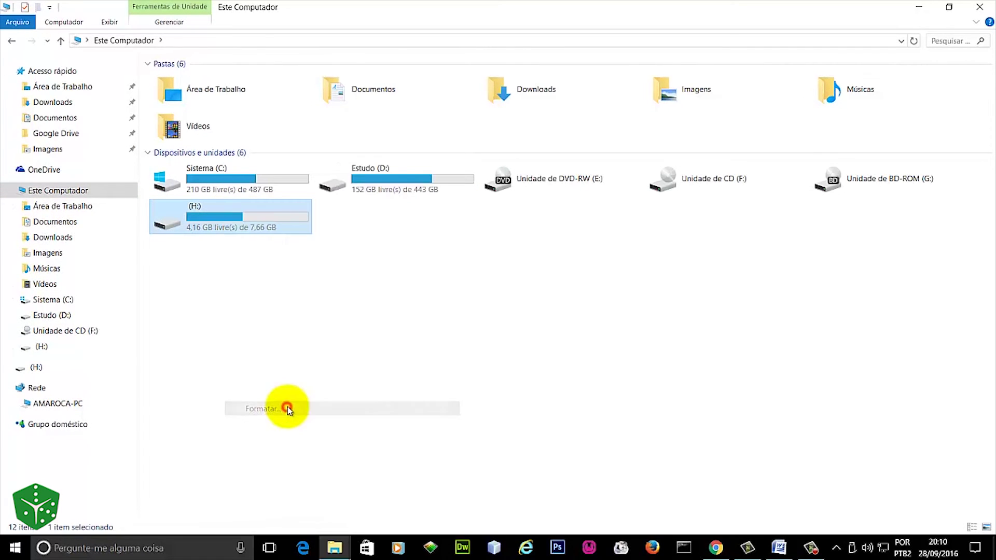
click(136, 399)
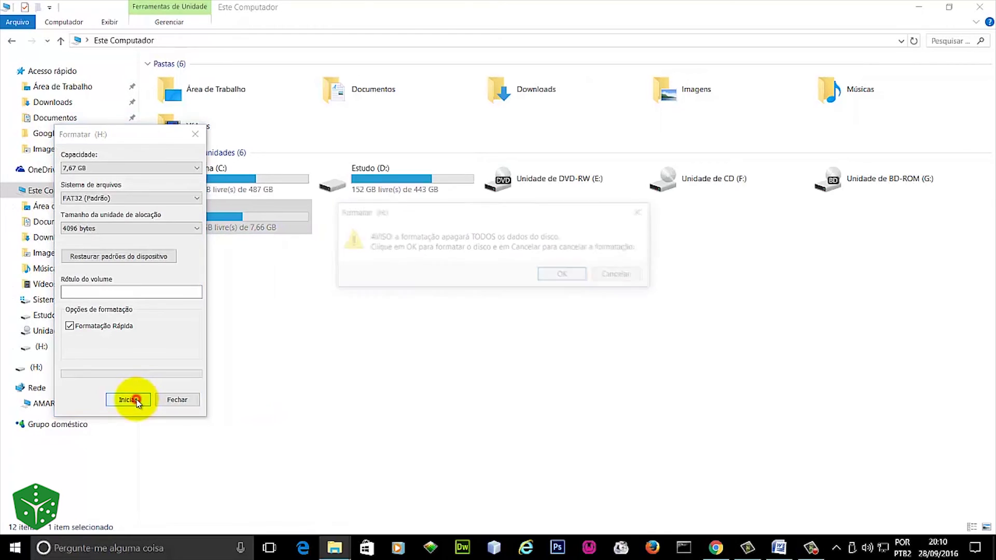
click(565, 278)
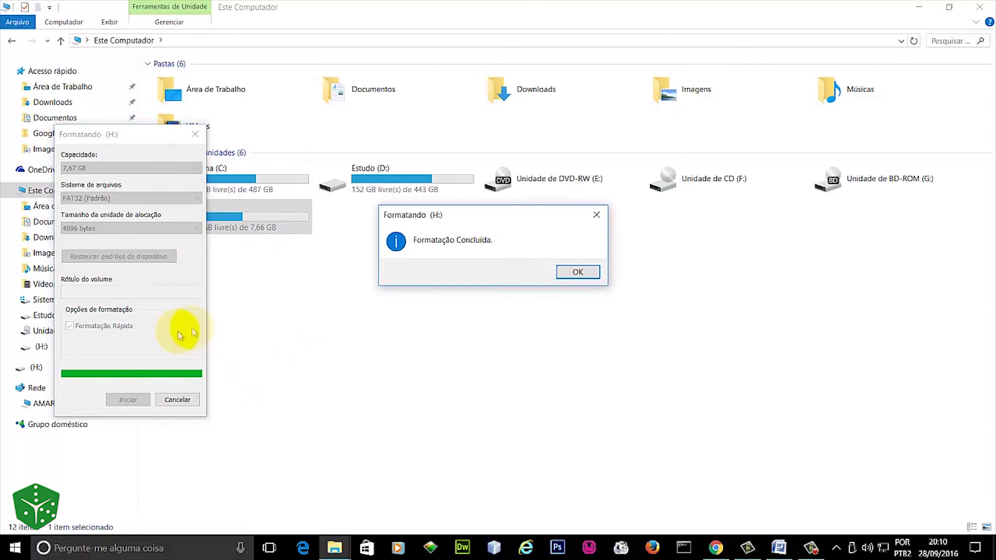
click(587, 274)
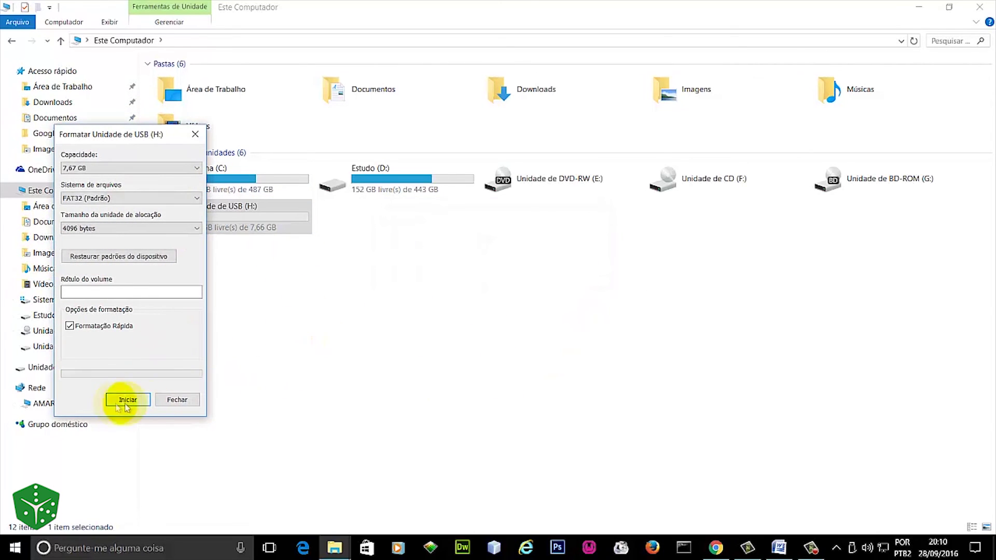
click(177, 400)
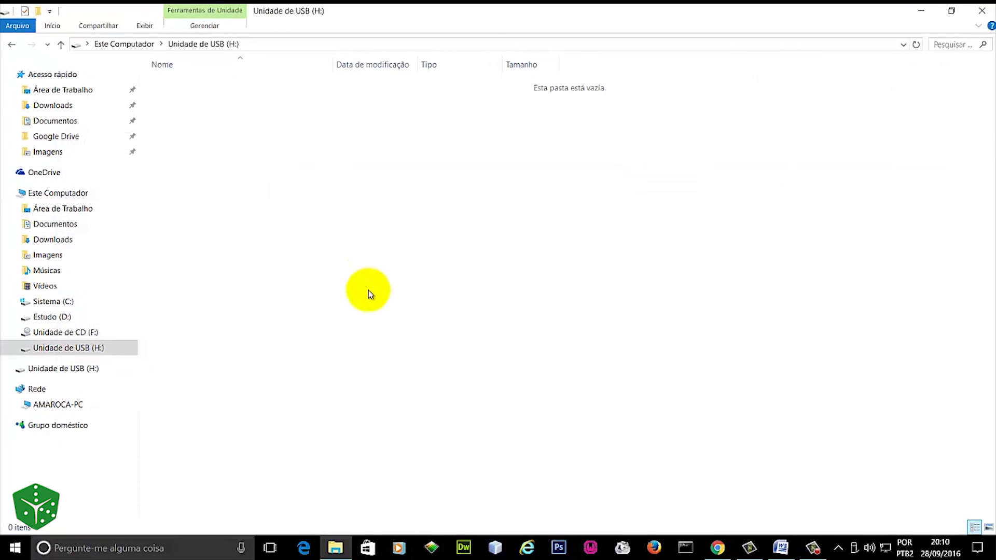
click(250, 217)
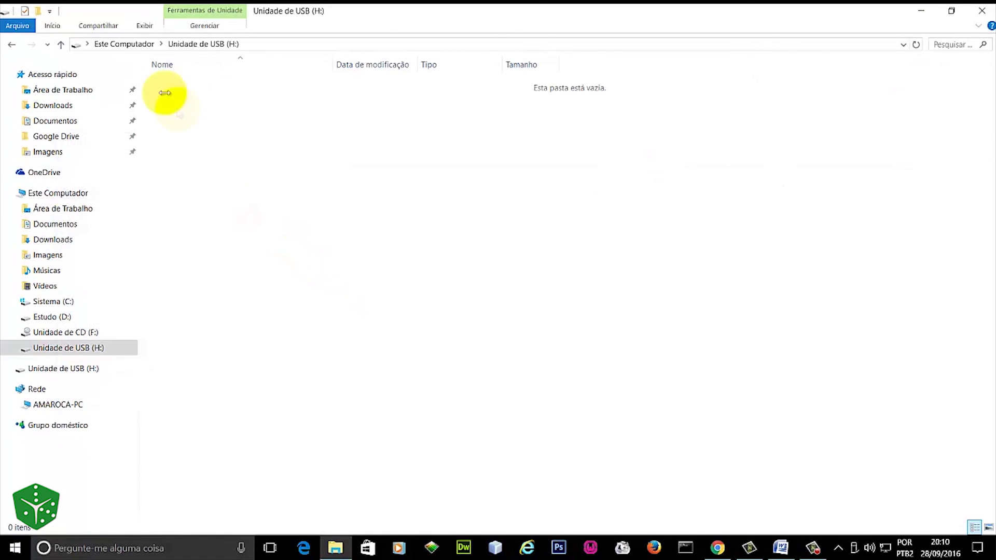